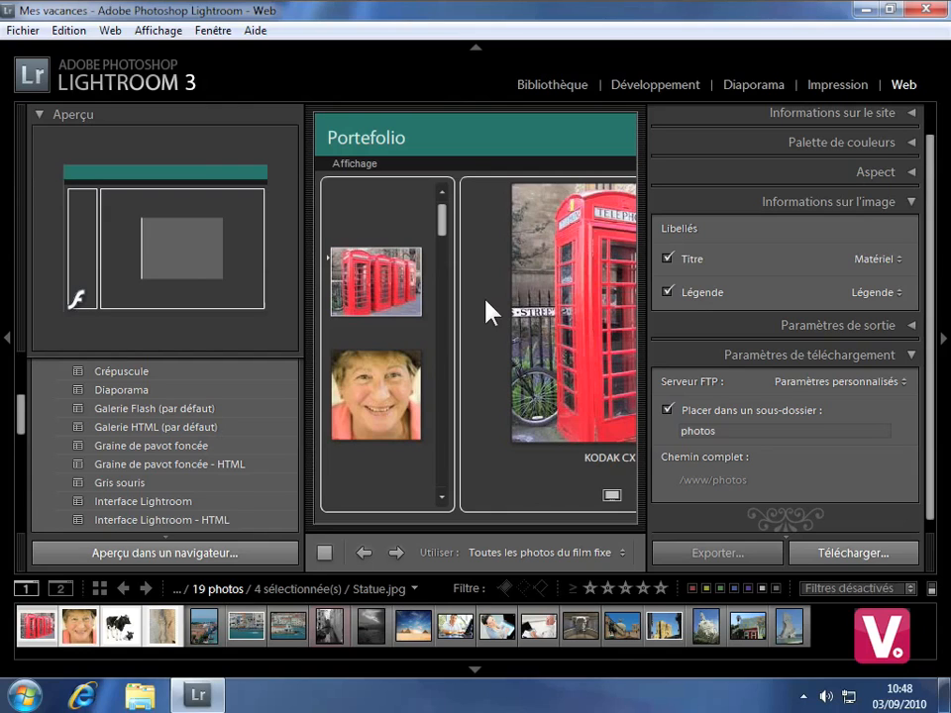
# - Check the web gallery's export destination without saving, and inspect the desktop's portefolio folder down to images/medium before returning to Lightroom
pyautogui.click(745, 554)
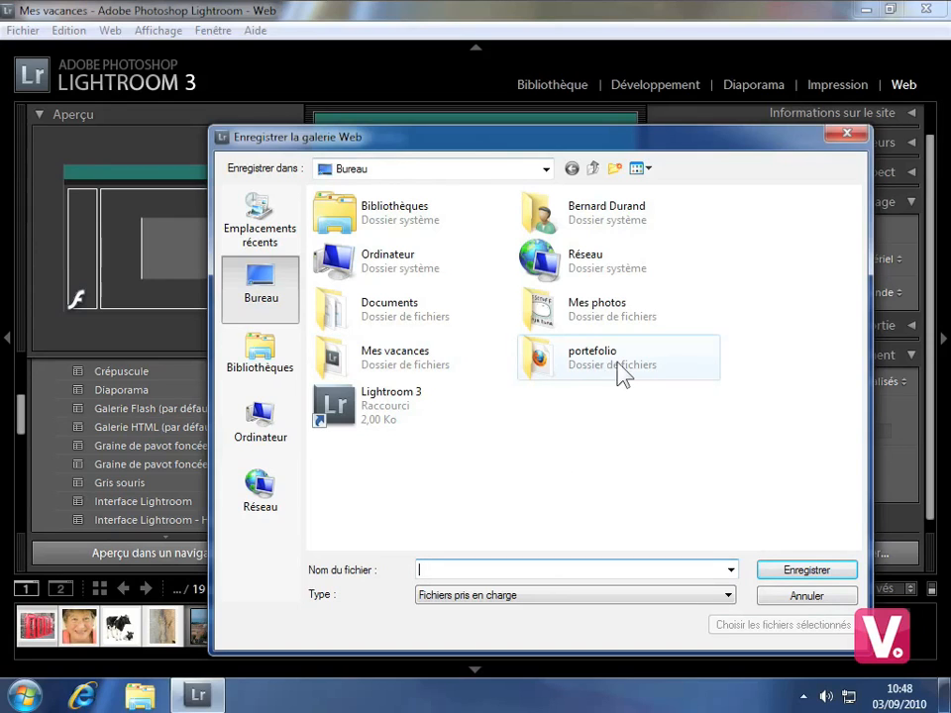
pyautogui.click(803, 597)
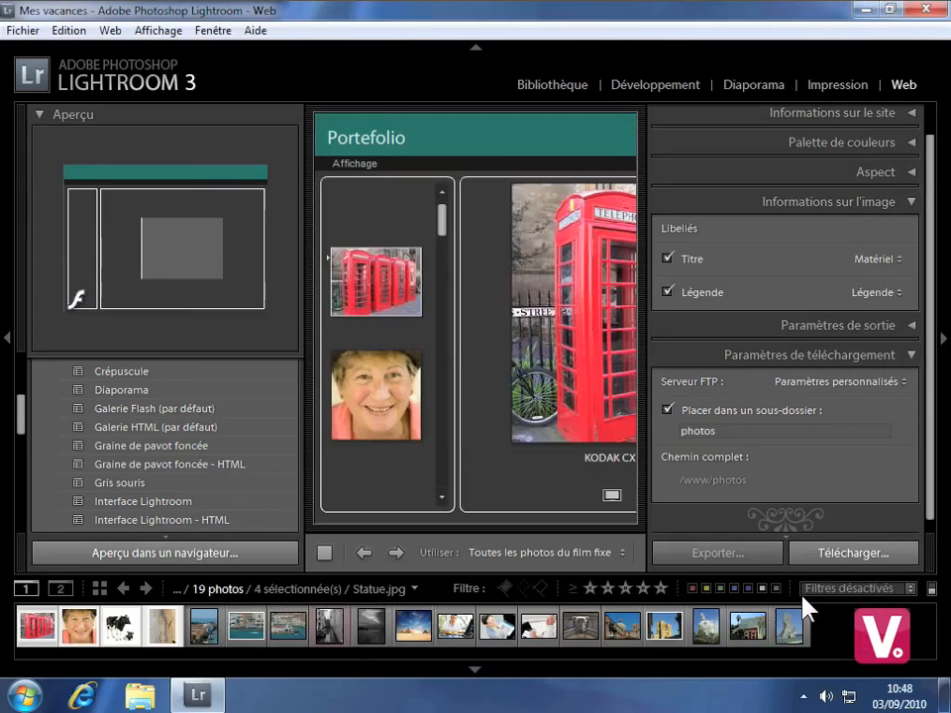
pyautogui.click(864, 13)
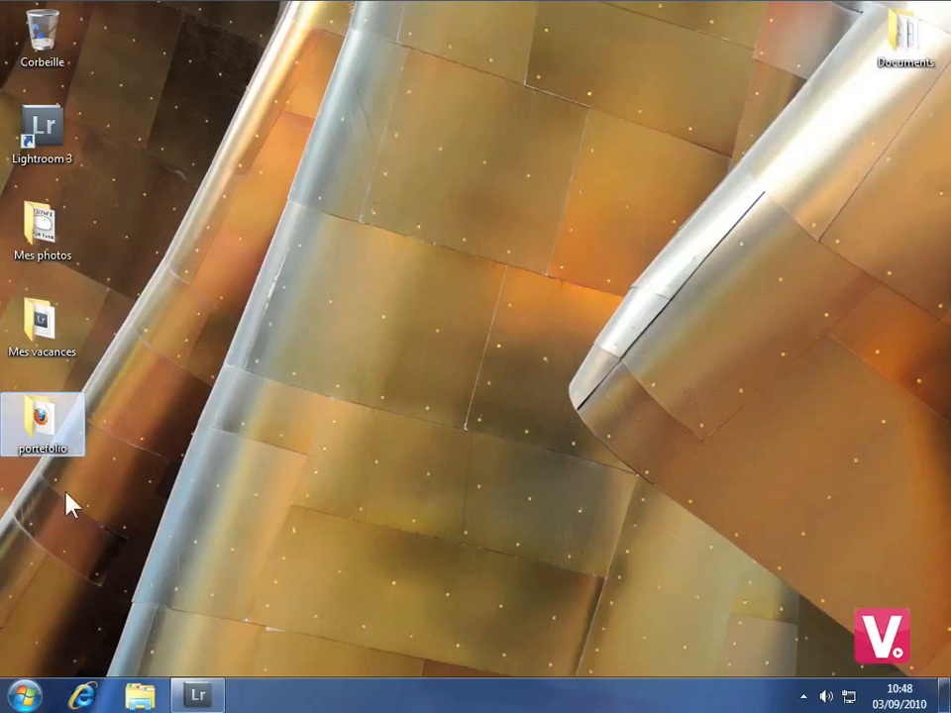
pyautogui.doubleClick(43, 418)
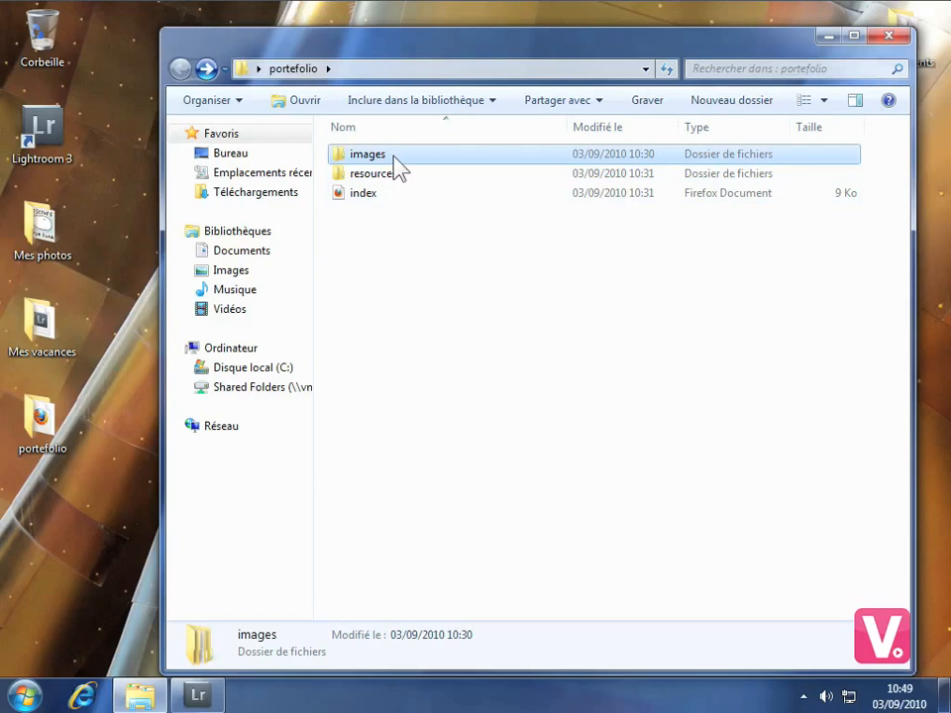
pyautogui.doubleClick(393, 157)
pyautogui.doubleClick(411, 171)
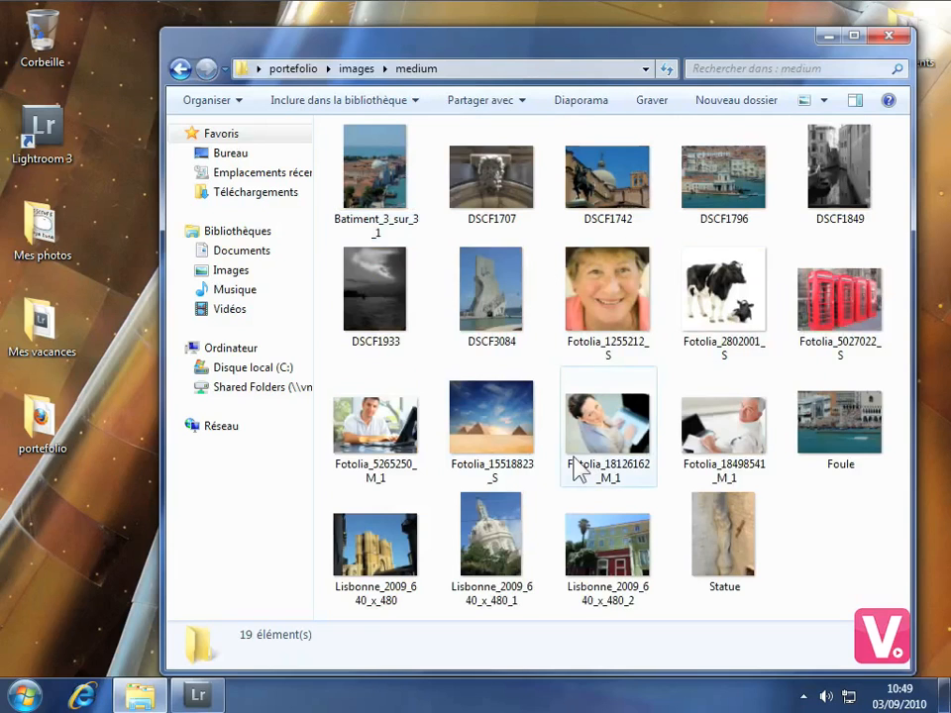
pyautogui.click(892, 39)
pyautogui.click(201, 695)
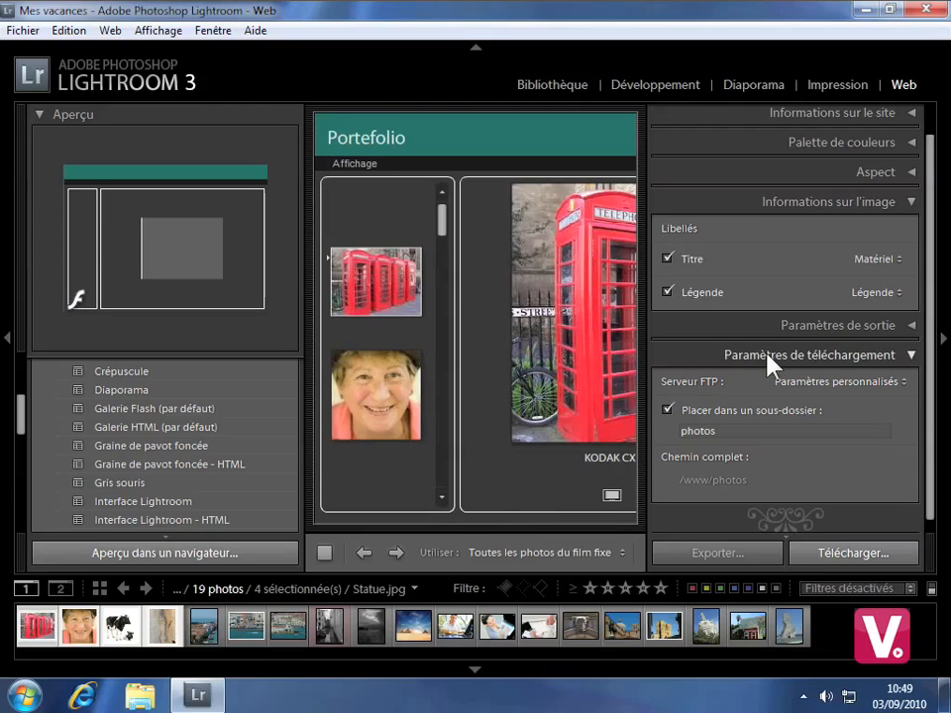
# - Copy the server address from the custom FTP settings, review the username and password fields, and accept the settings
pyautogui.click(859, 378)
pyautogui.click(807, 438)
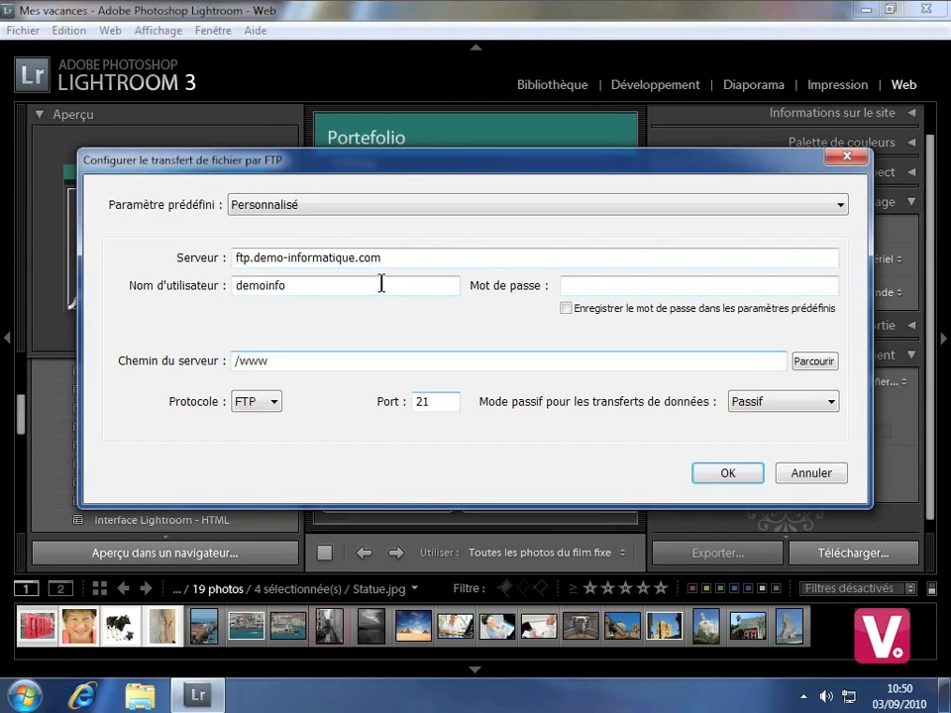
pyautogui.moveTo(407, 255); pyautogui.dragTo(223, 258)
pyautogui.hotkey('ctrl', 'c')
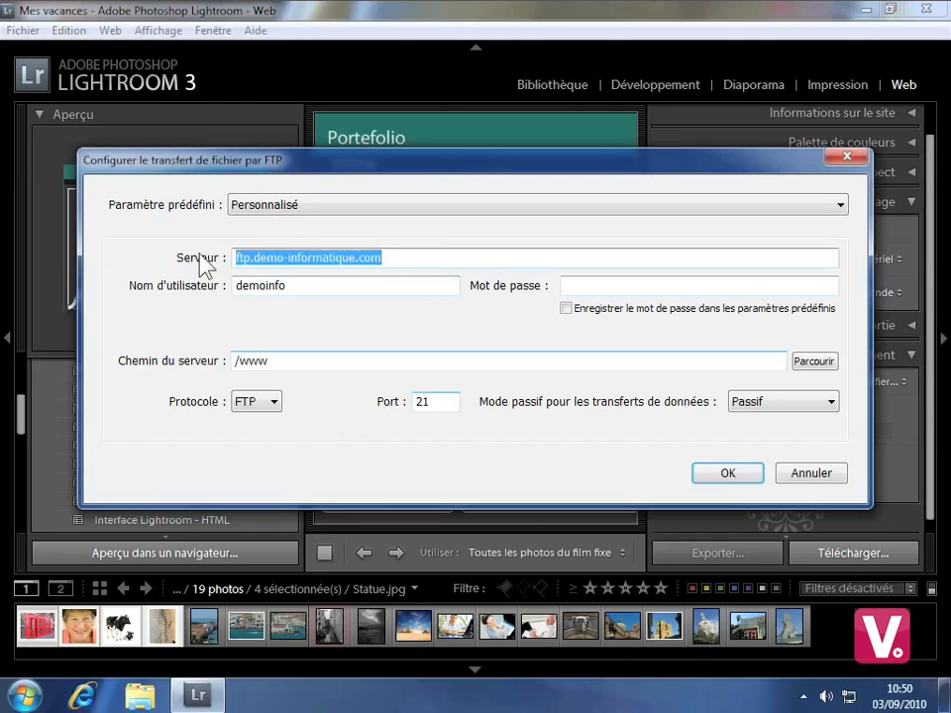
pyautogui.doubleClick(316, 291)
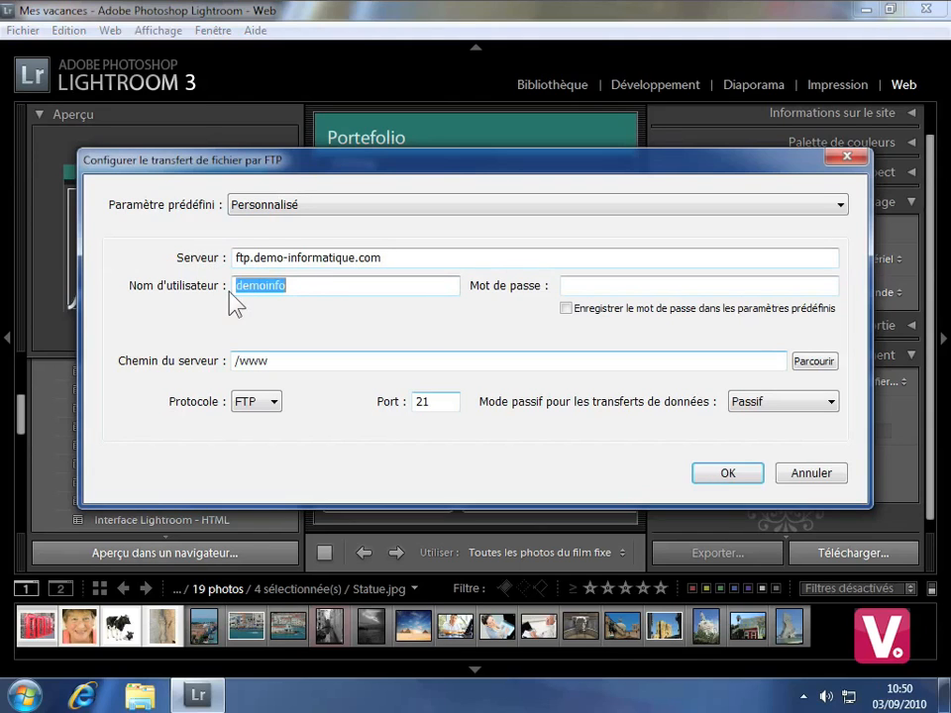
pyautogui.click(637, 287)
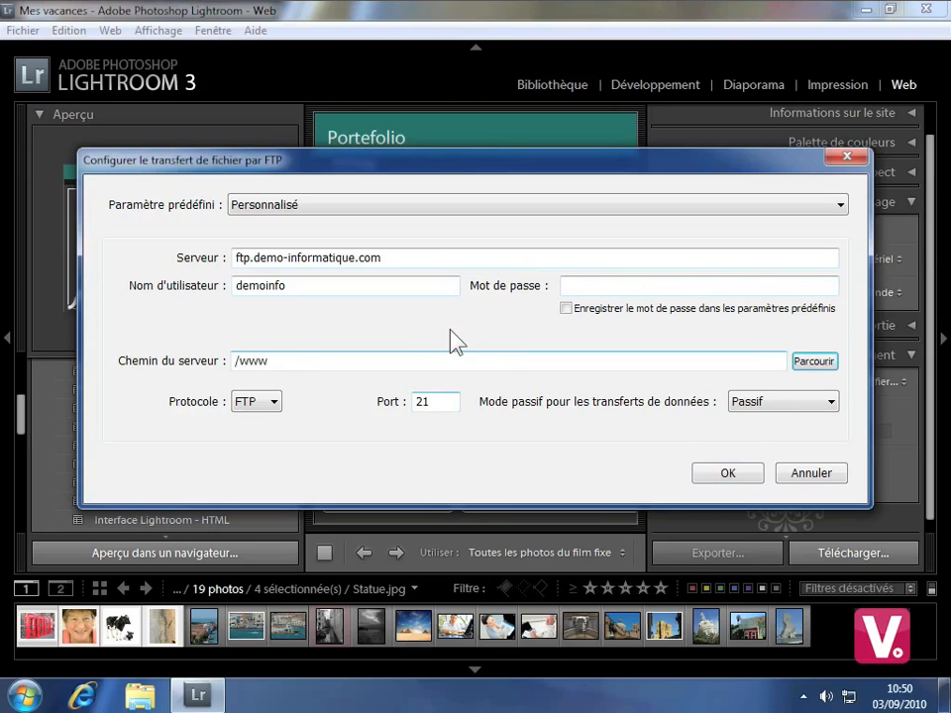
pyautogui.click(731, 476)
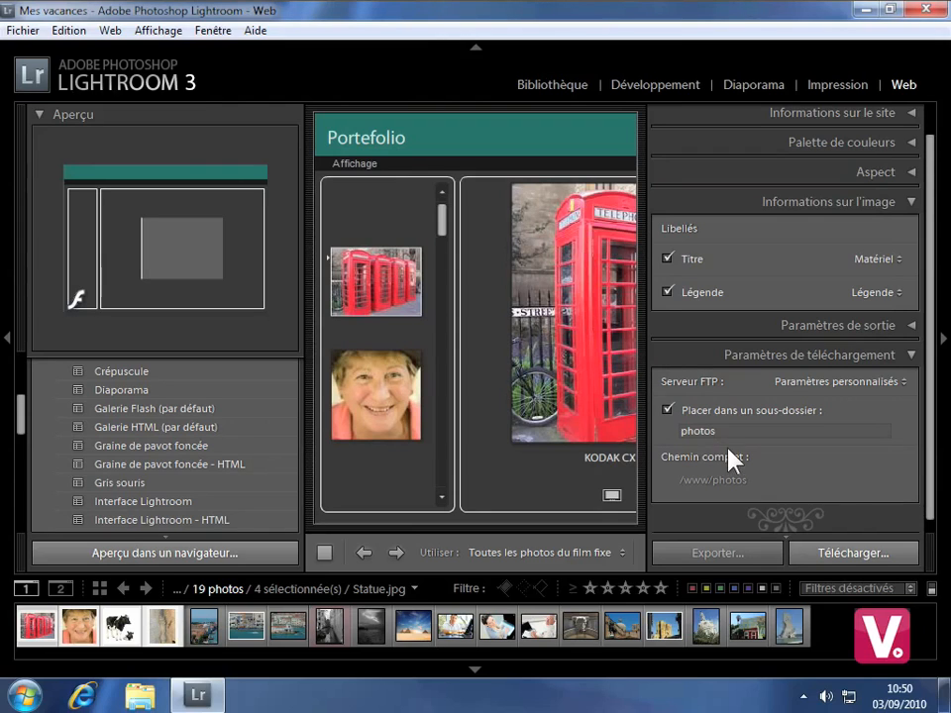
# - Upload the web gallery to the FTP server, entering the FTP account password when asked
pyautogui.click(882, 560)
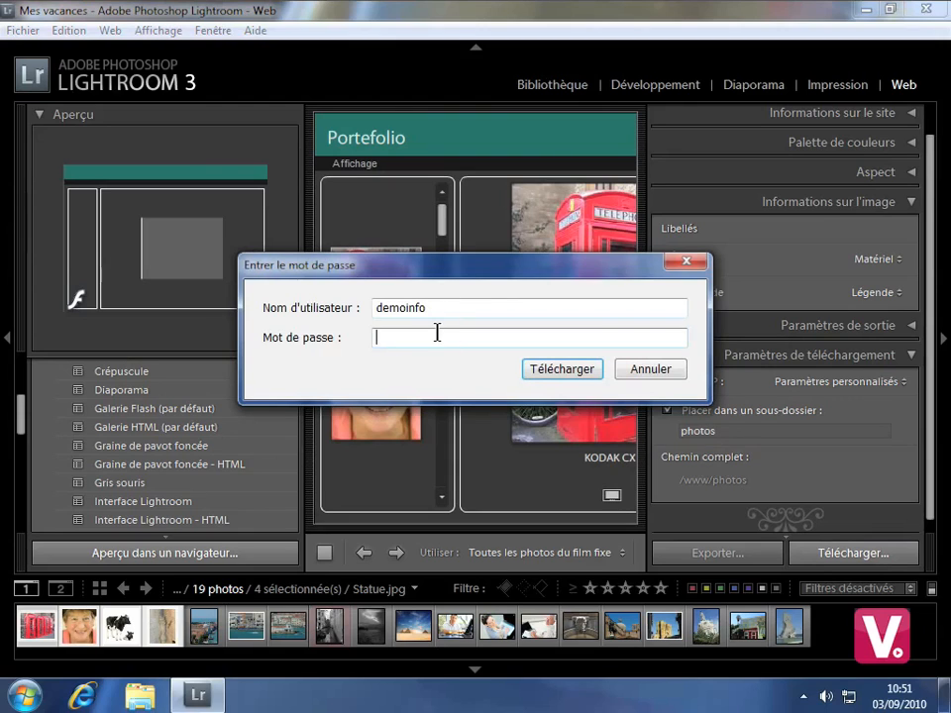
pyautogui.write('•••••••••')
pyautogui.click(569, 382)
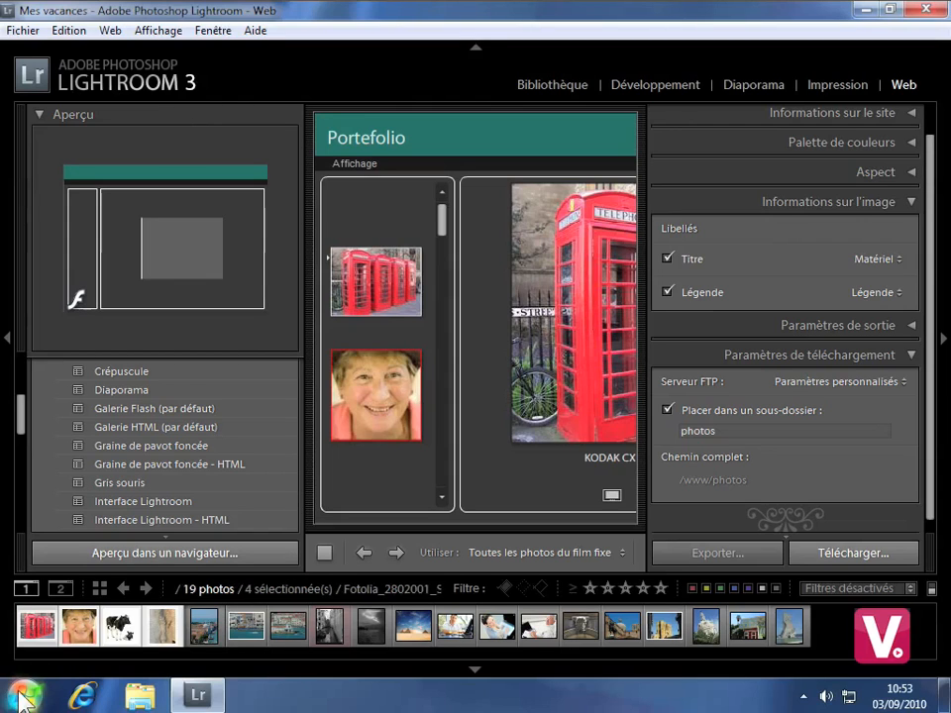
# - Search the computer's programs for firefox and launch Mozilla Firefox
pyautogui.click(20, 694)
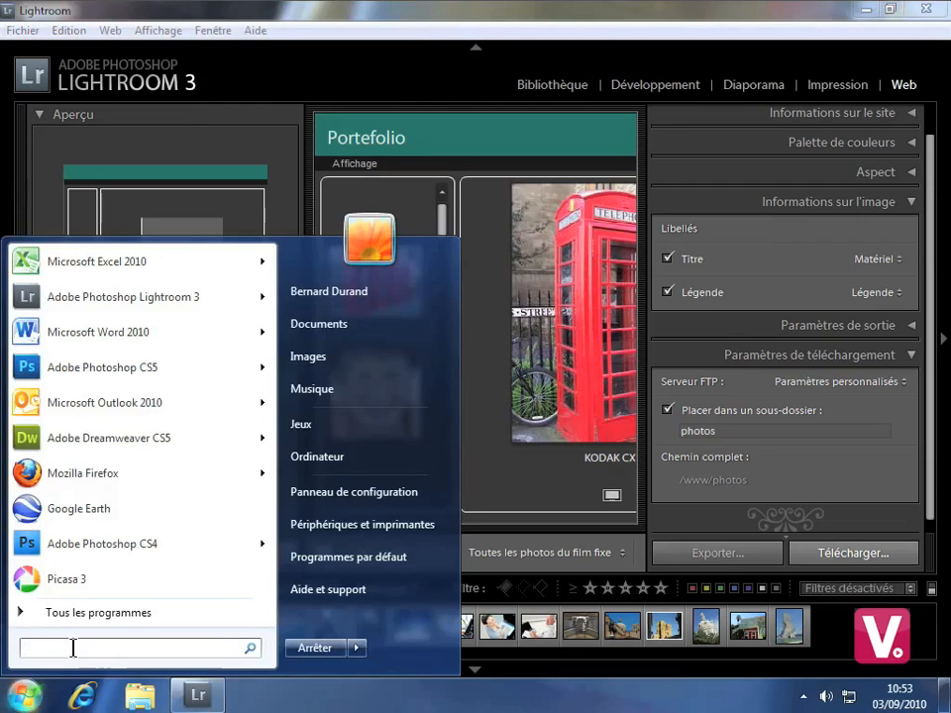
pyautogui.write('fire')
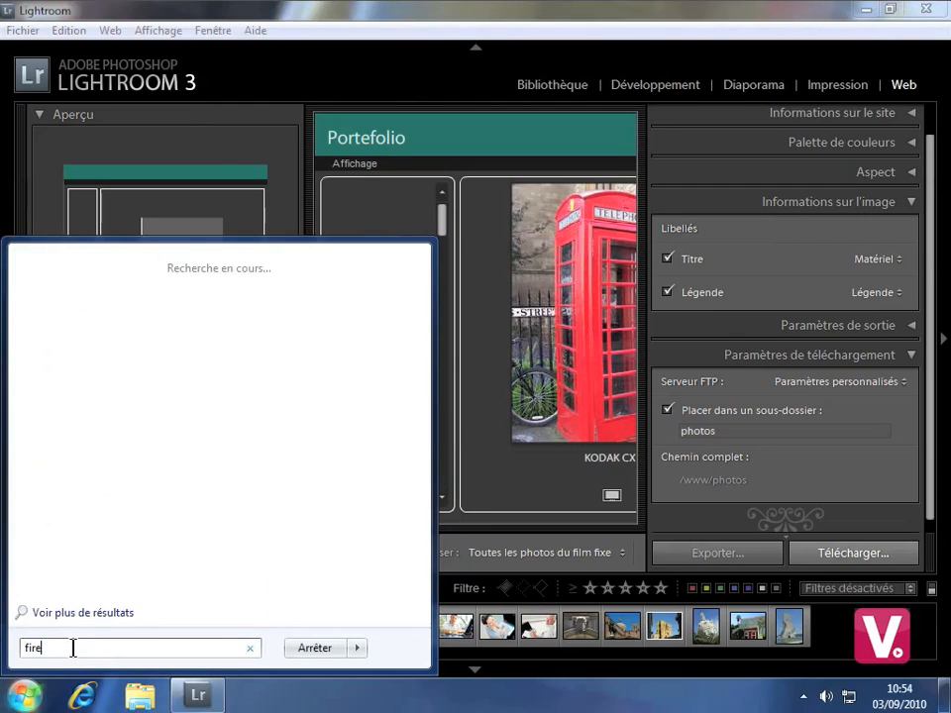
pyautogui.write('fox')
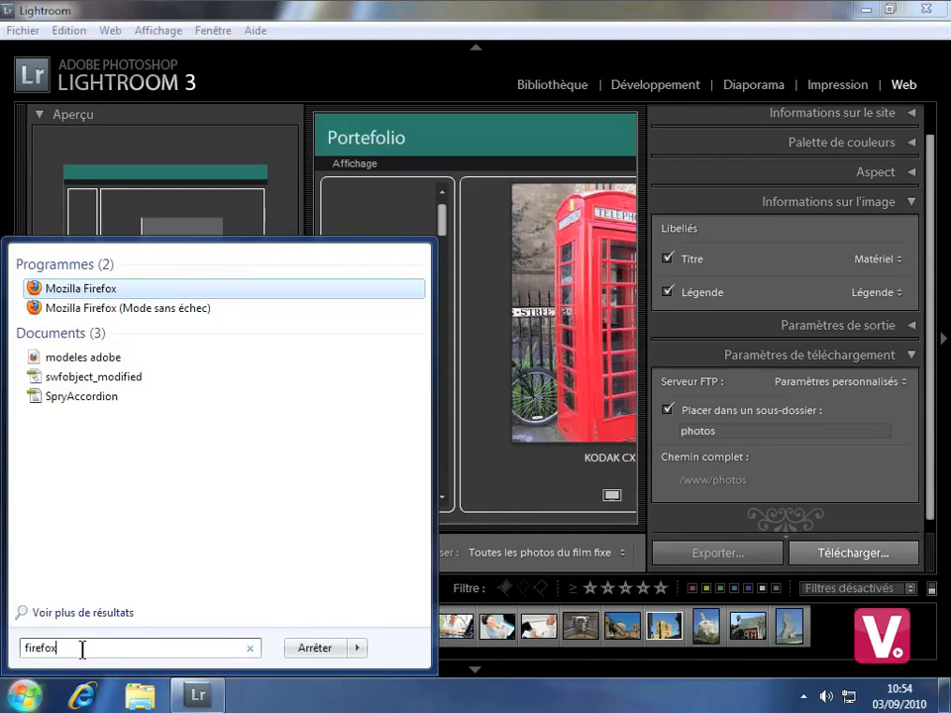
pyautogui.click(94, 290)
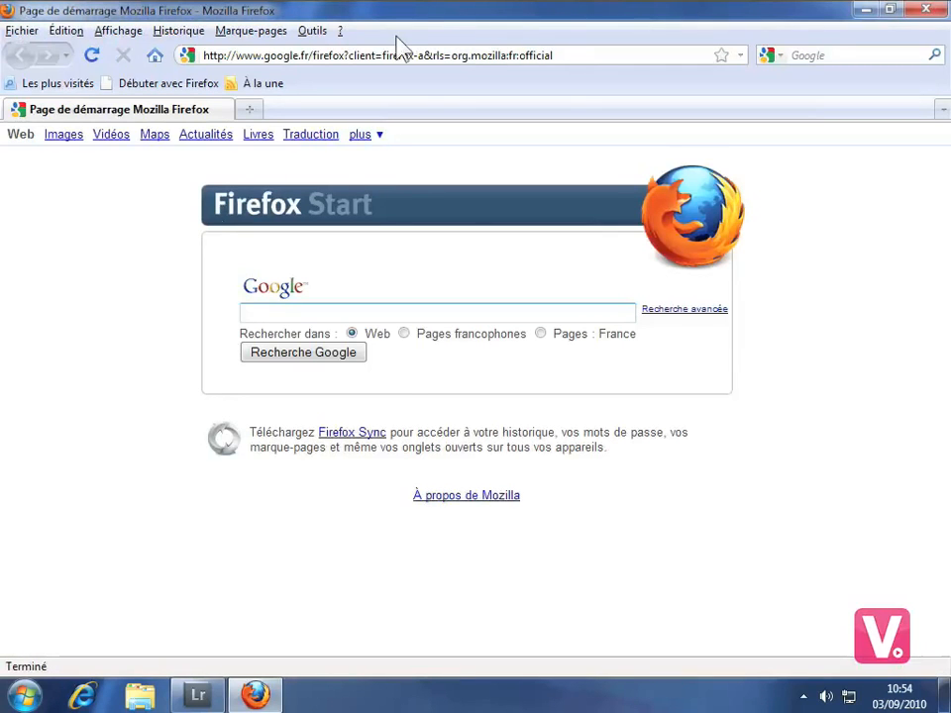
# - Go to the copied address ftp.demo-informatique.com and log in with the prefilled credentials
pyautogui.click(388, 49)
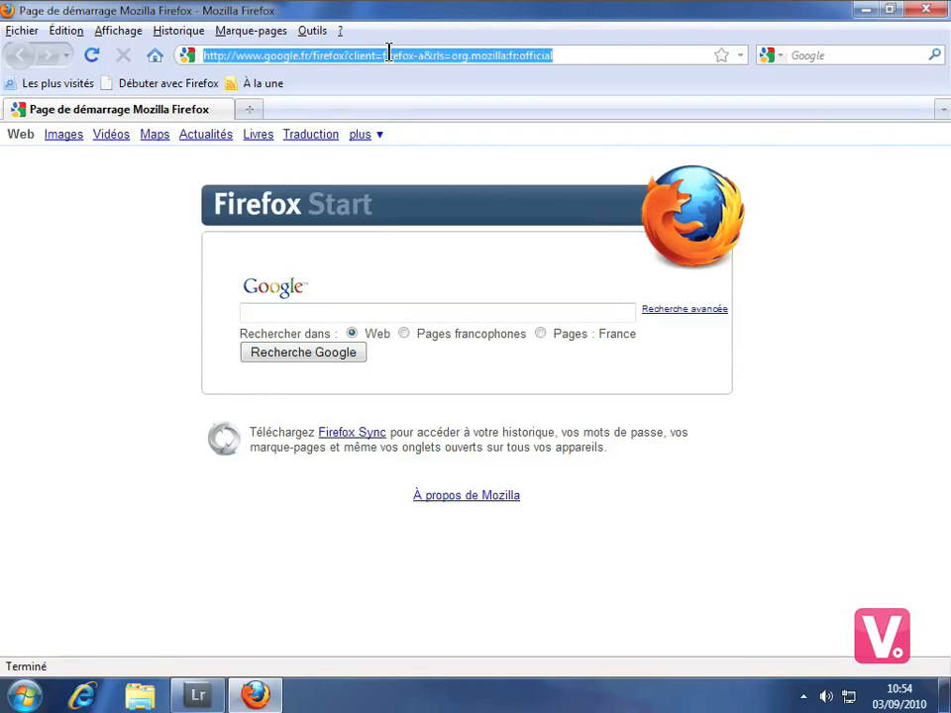
pyautogui.hotkey('ctrl', 'v')
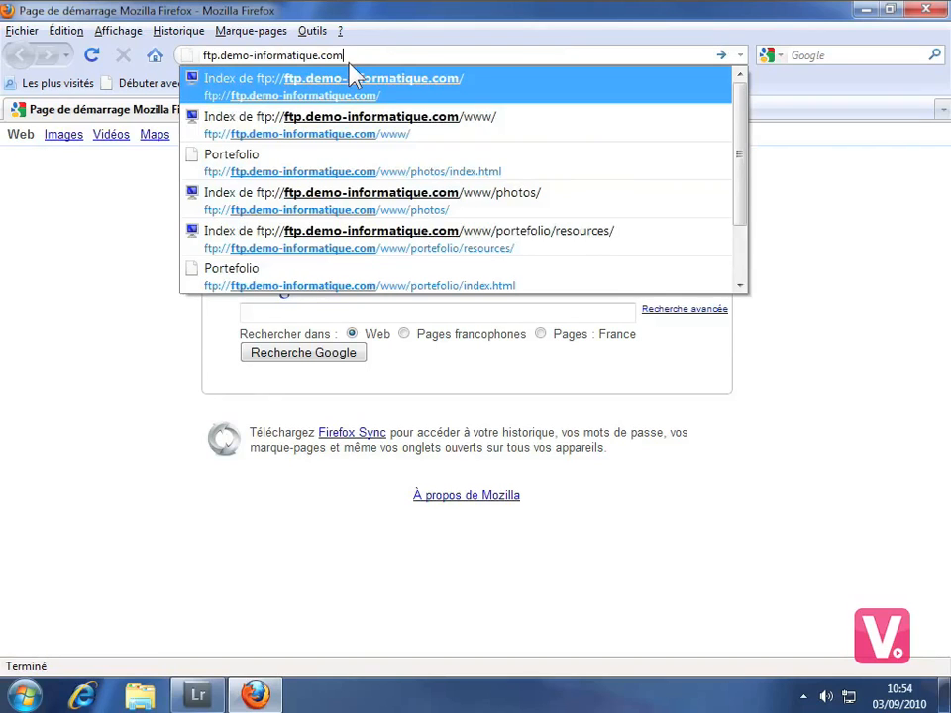
pyautogui.press('Return')
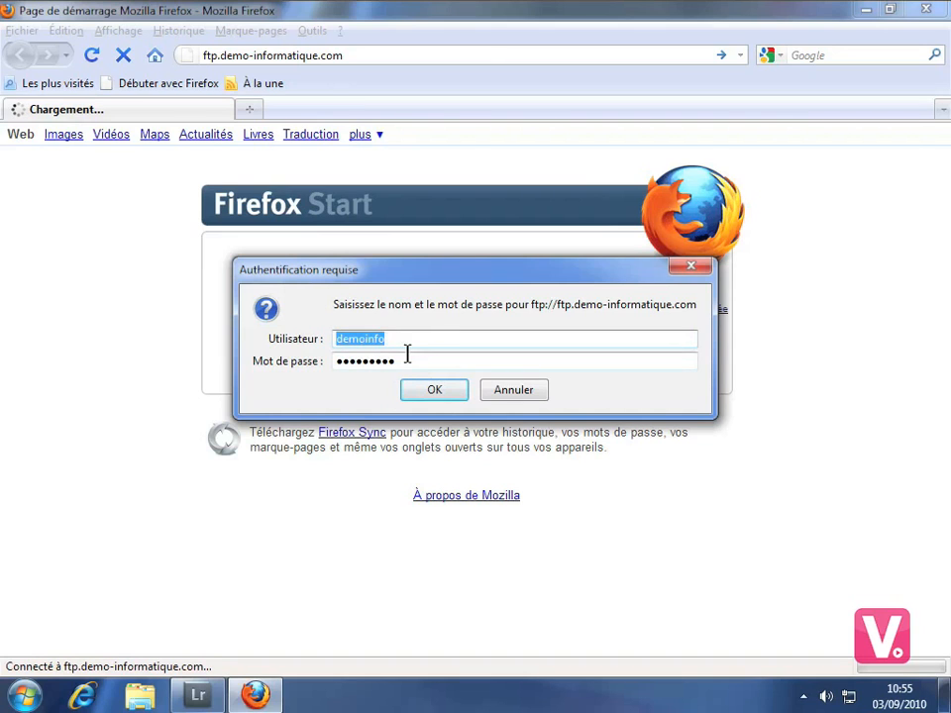
pyautogui.click(436, 390)
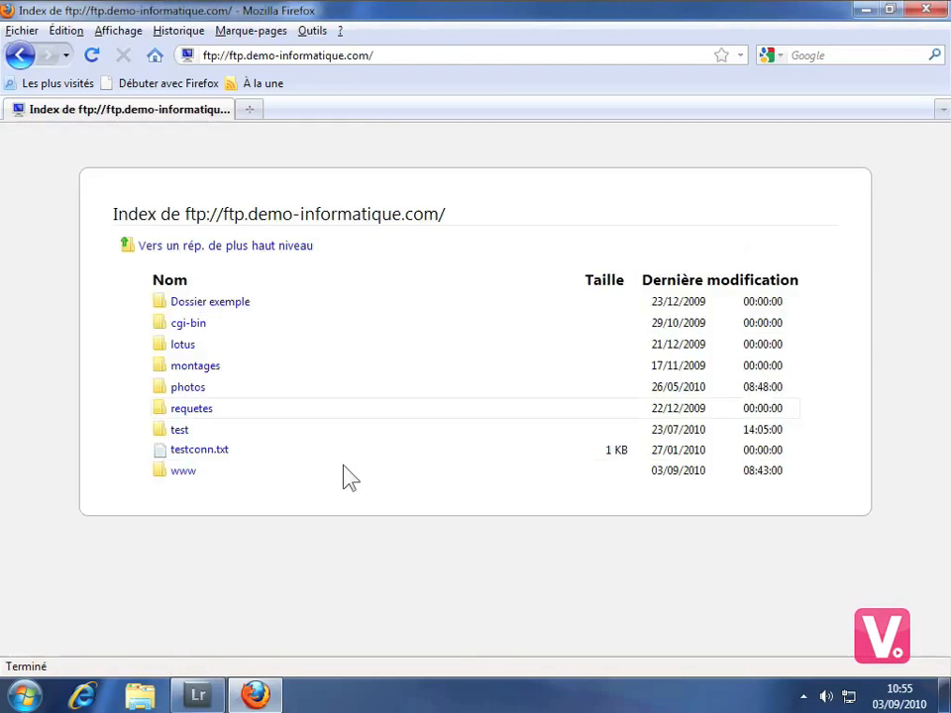
# - Open index.html in the server's www/photos folder, accept the prefilled login, and browse the online gallery's thumbnails
pyautogui.click(184, 474)
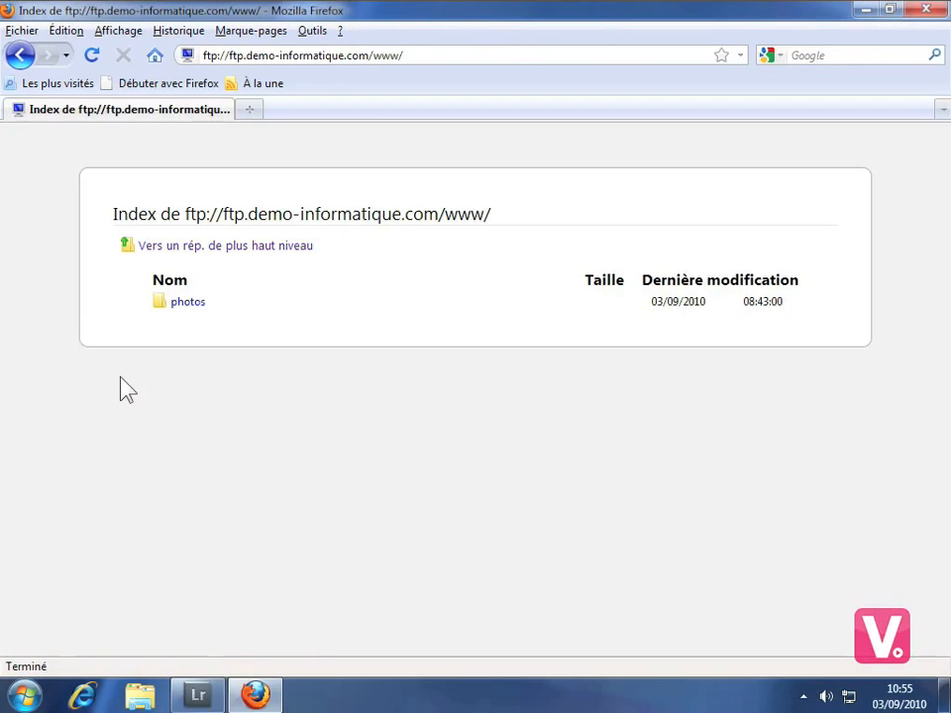
pyautogui.click(191, 304)
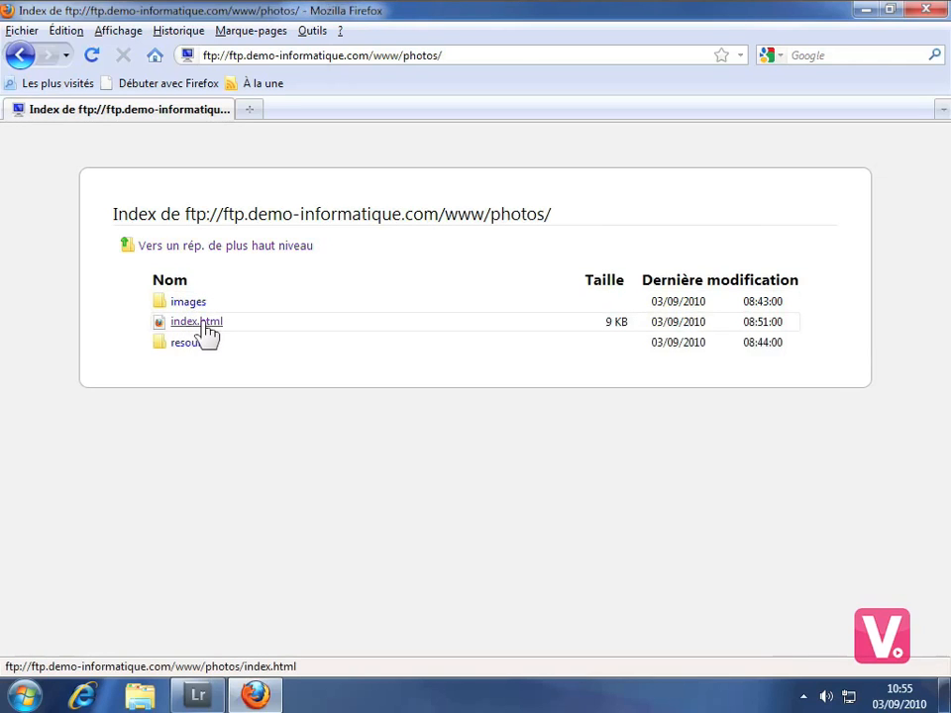
pyautogui.click(205, 327)
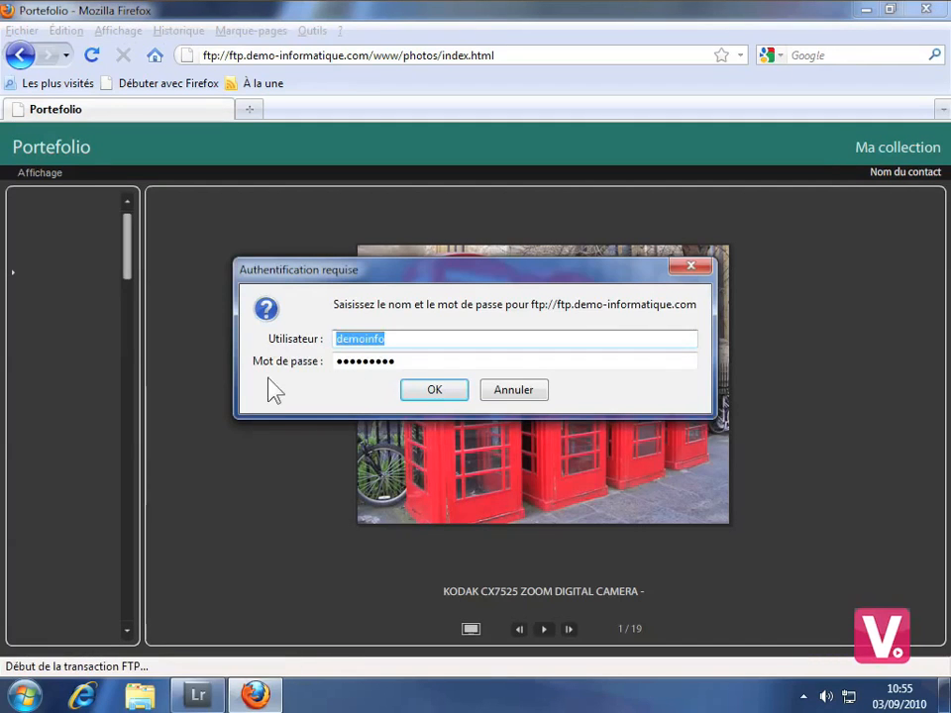
pyautogui.click(434, 392)
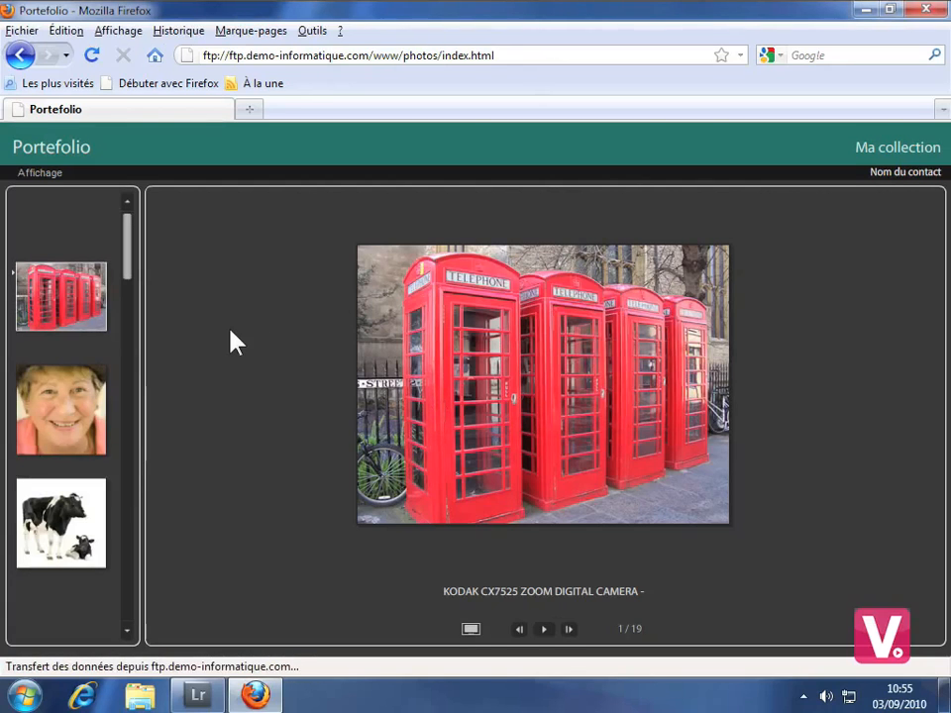
pyautogui.moveTo(131, 255)
pyautogui.mouseDown()
pyautogui.moveTo(132, 426)
pyautogui.moveTo(126, 261)
pyautogui.mouseUp()
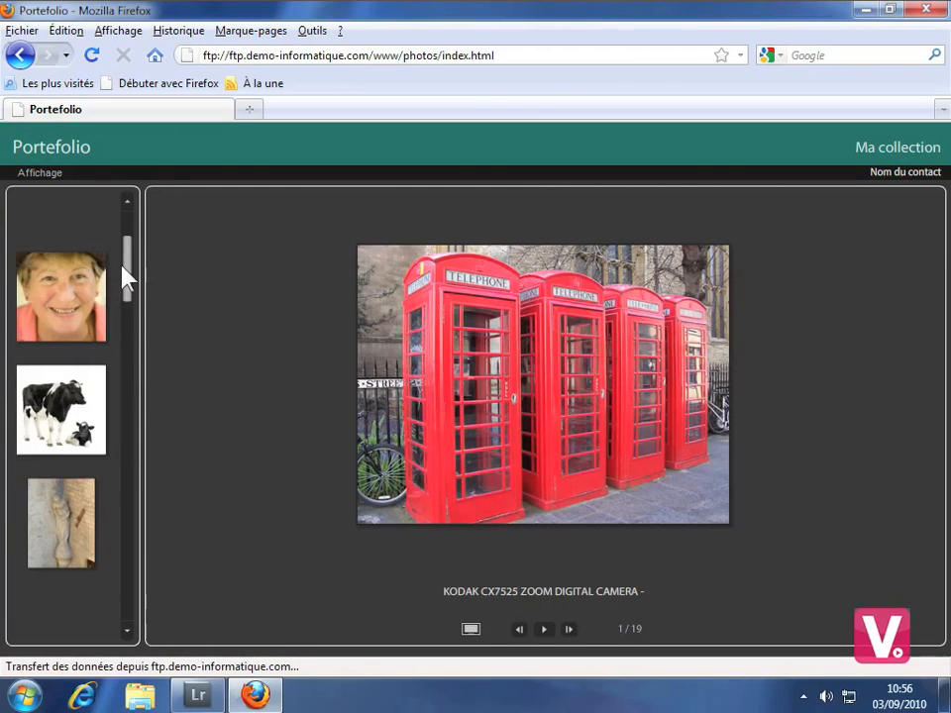